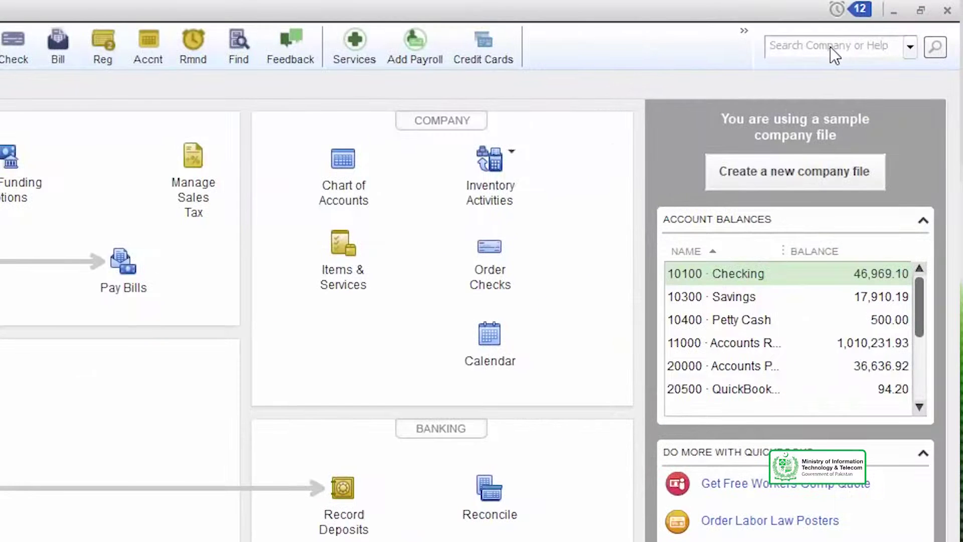
Step: Search the company file for 364
click(830, 46)
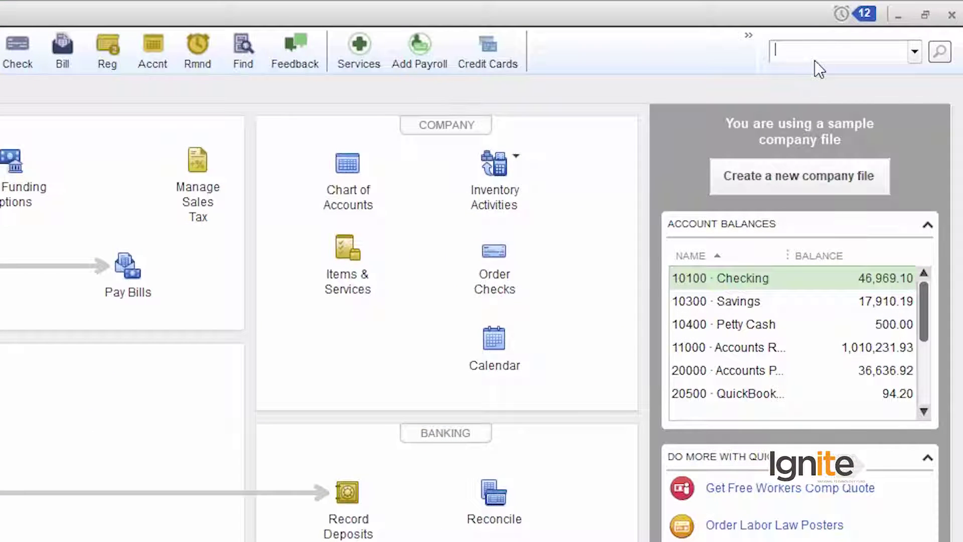
text(364)
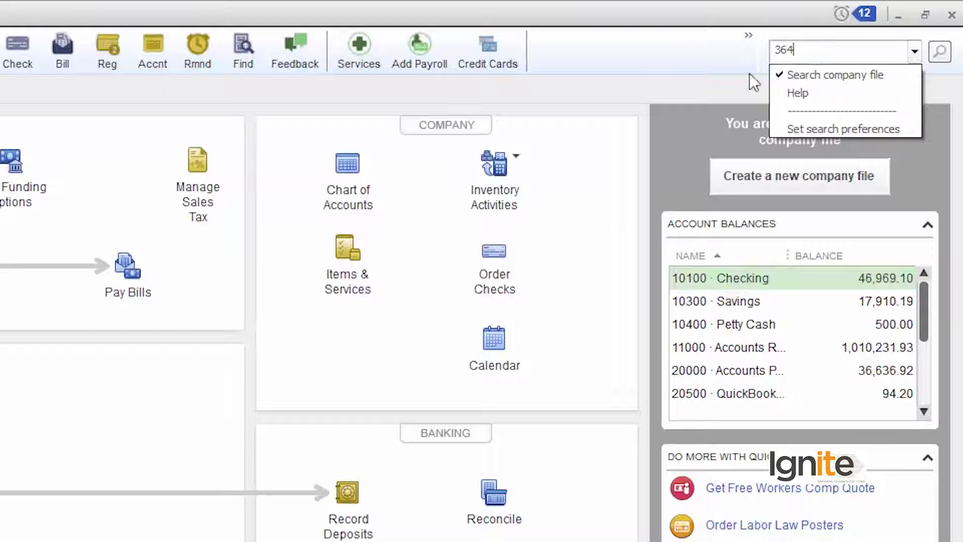
click(941, 53)
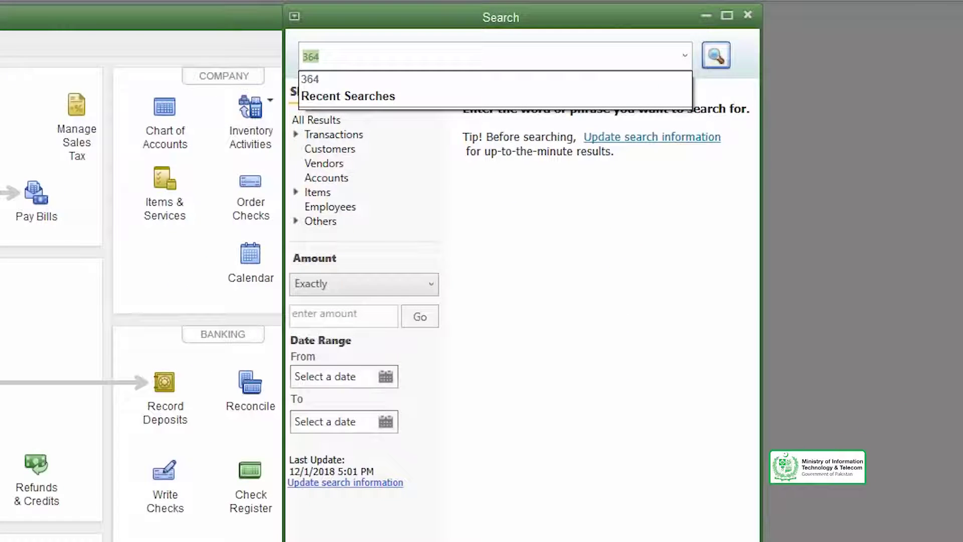
click(730, 353)
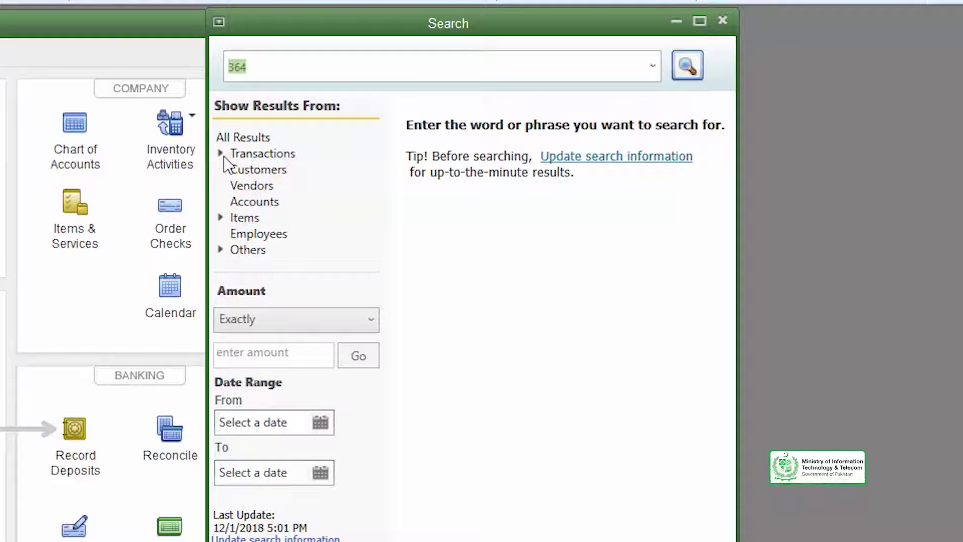
Step: Examine the subcategories of Transactions, Items and Others available for filtering the search results
click(223, 153)
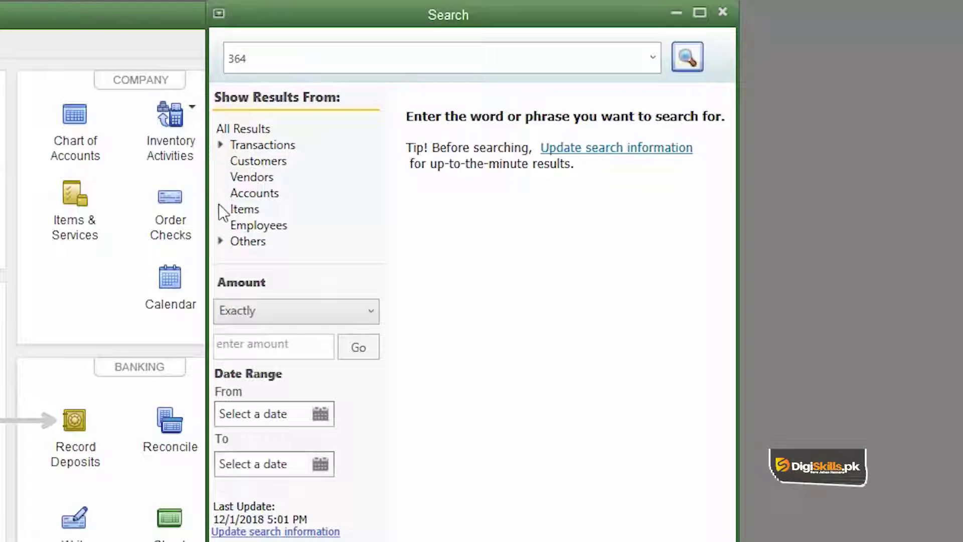
click(220, 209)
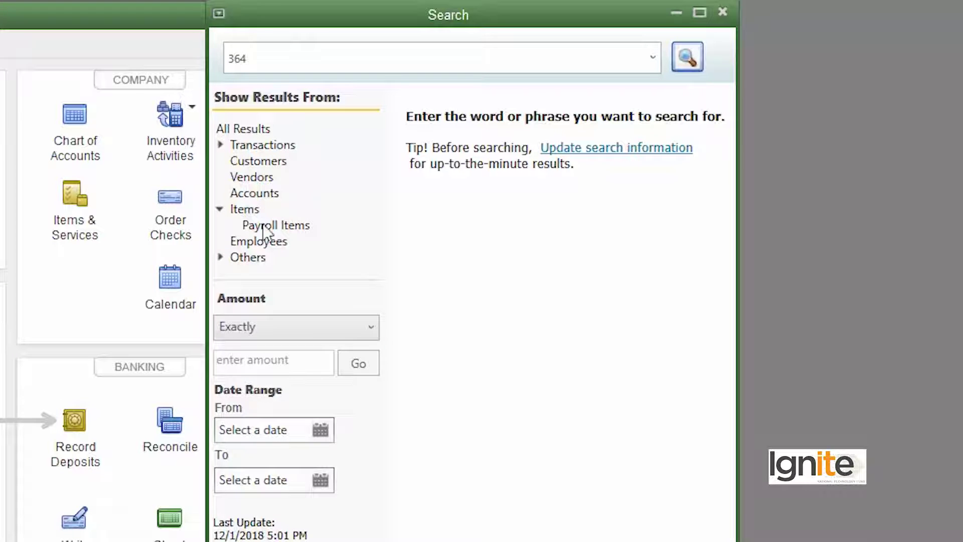
click(221, 257)
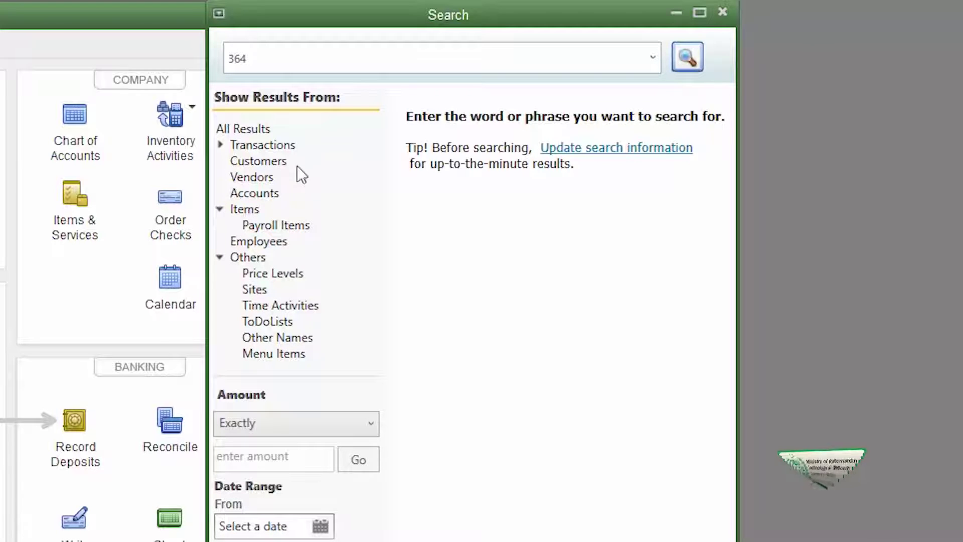
click(220, 209)
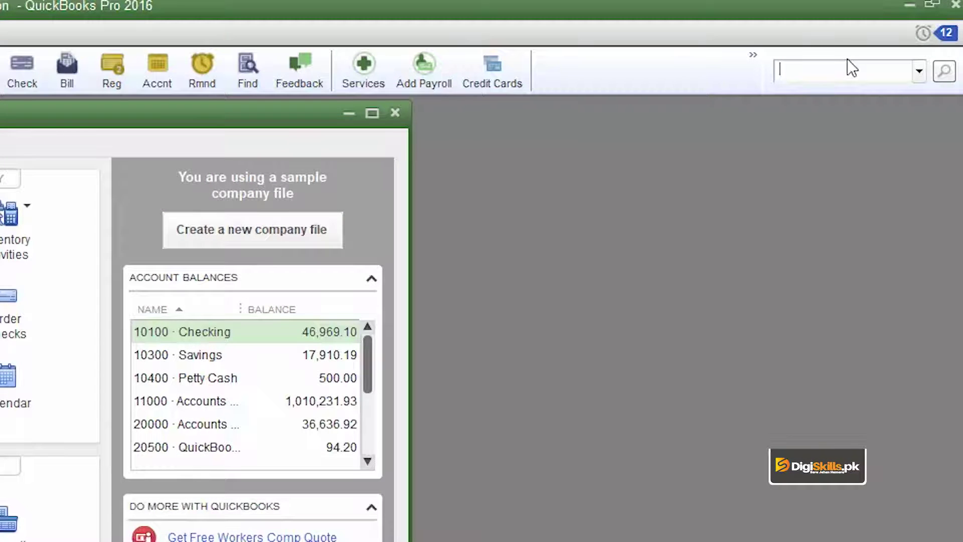
Step: Search the company file for the customer's first name
text(c)
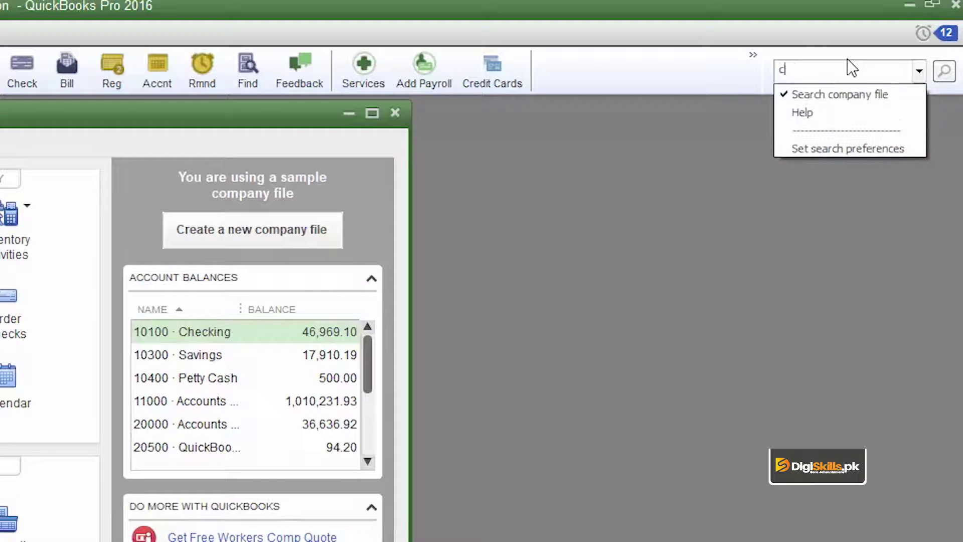
text(hris)
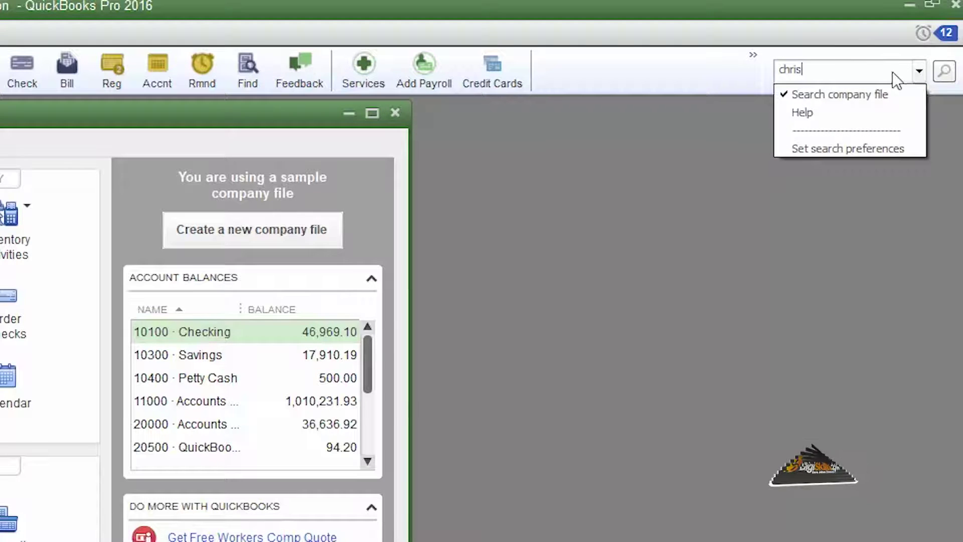
click(946, 72)
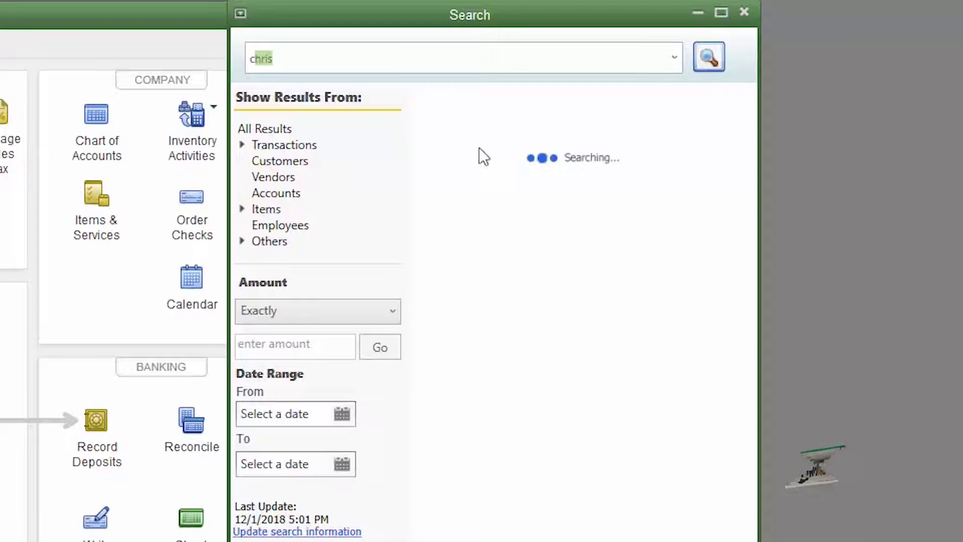
click(399, 48)
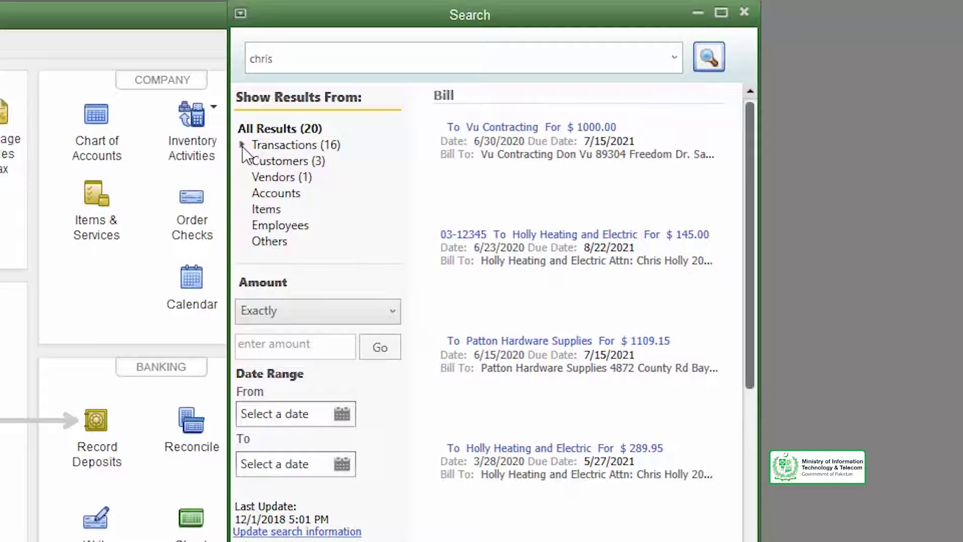
Step: Expand the Transactions results and review the matching Bills, Bill Payments, Checks and Invoices in turn
click(279, 145)
click(276, 162)
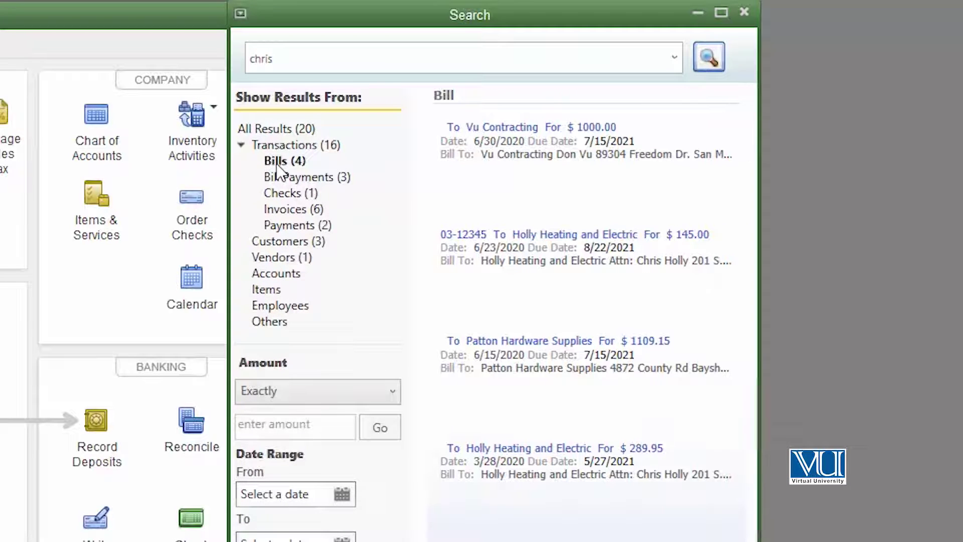
mouse_move(649, 129)
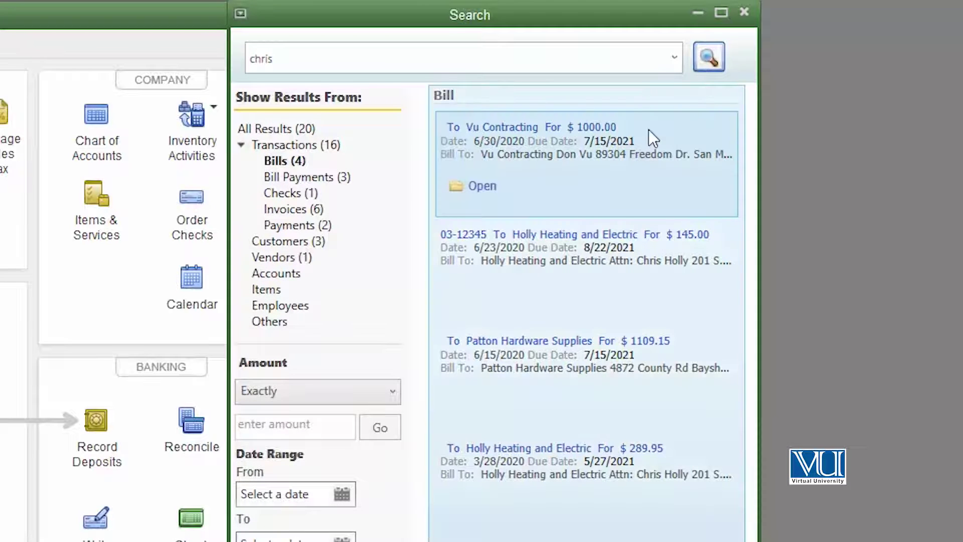
mouse_move(637, 257)
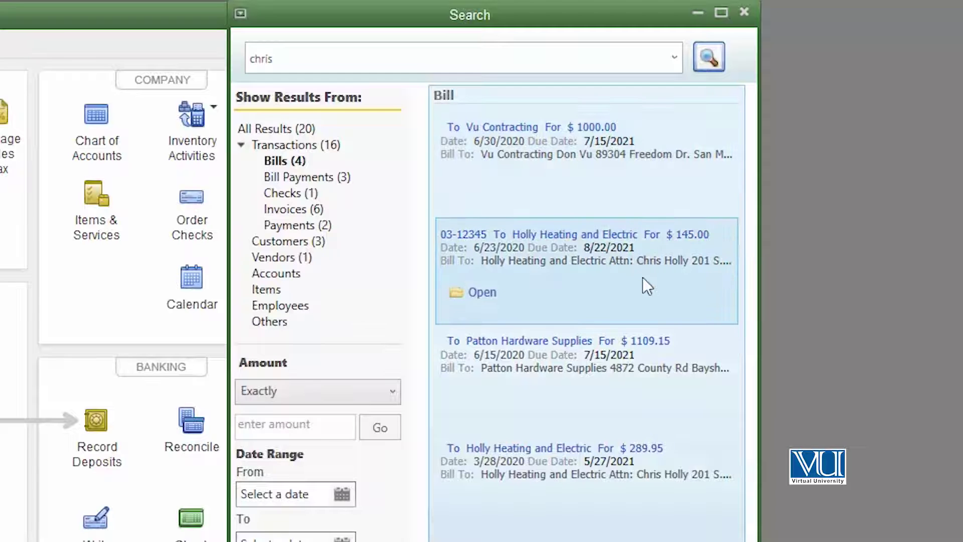
mouse_move(652, 462)
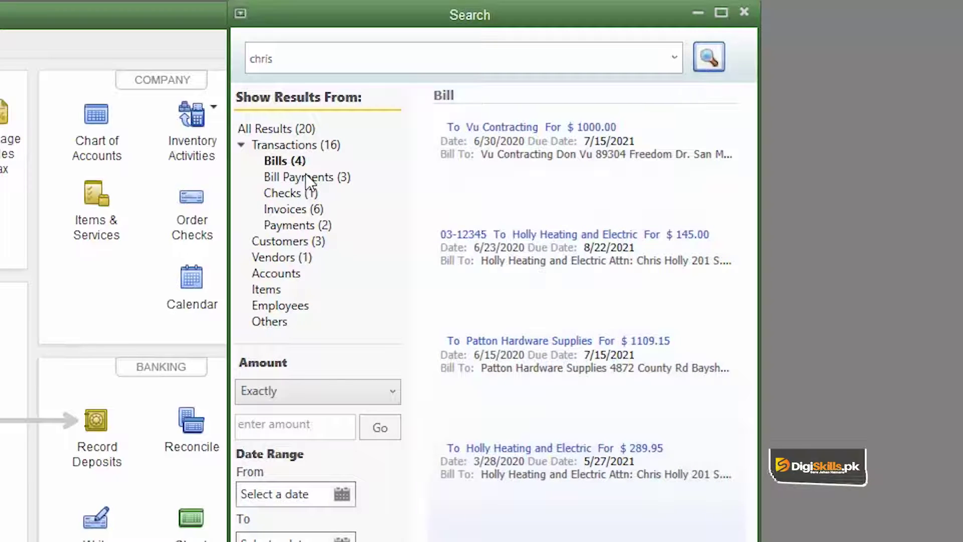
click(310, 178)
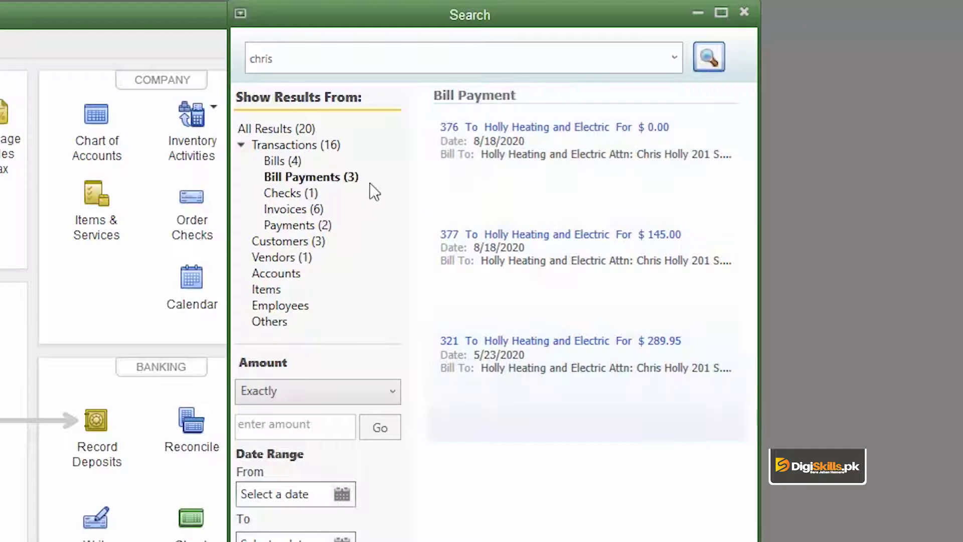
click(296, 197)
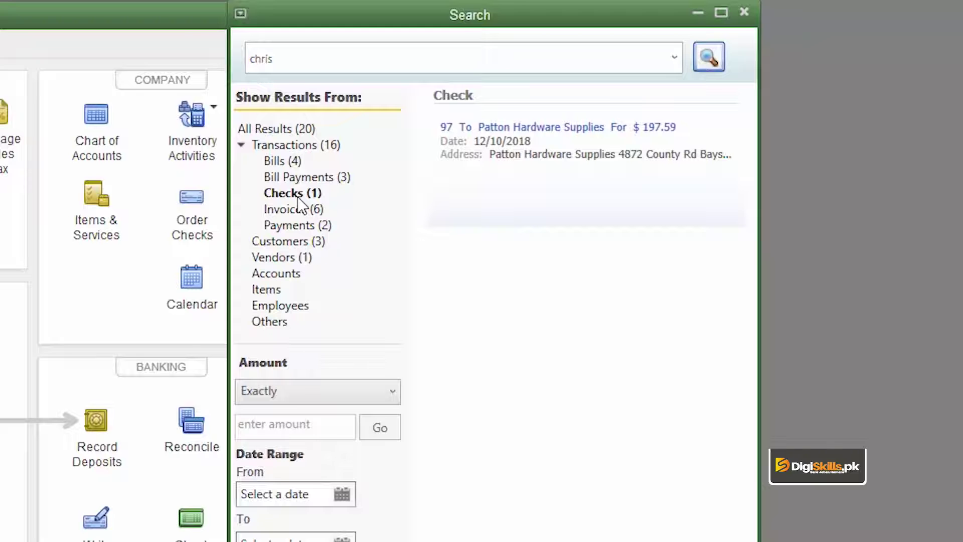
click(293, 208)
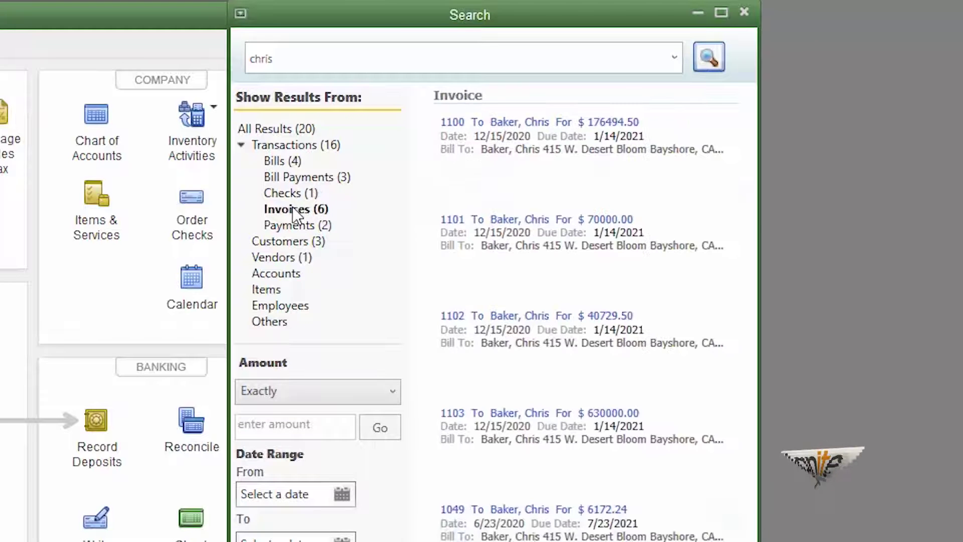
Step: Open the first listed invoice, for $176,494.50, from the search results and maximize its window
mouse_move(450, 182)
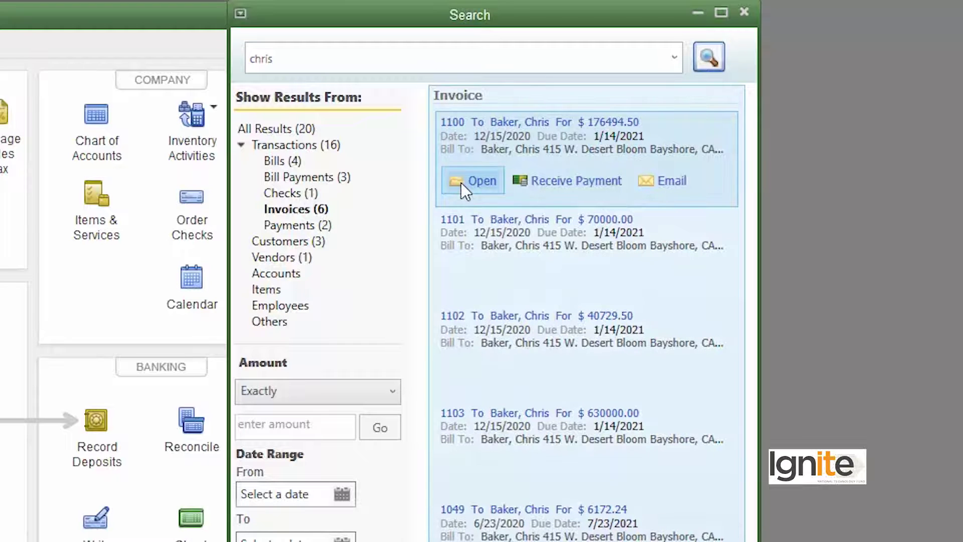
click(462, 182)
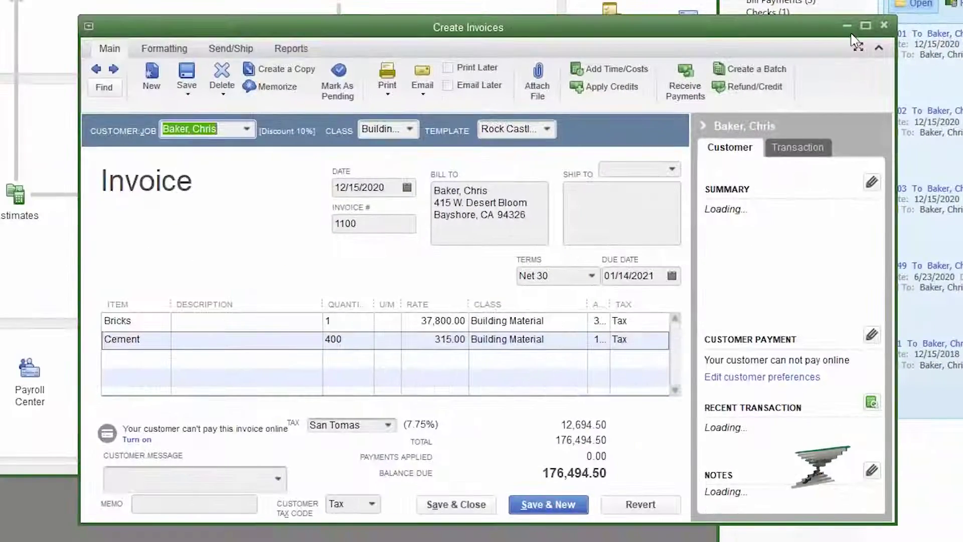
click(866, 25)
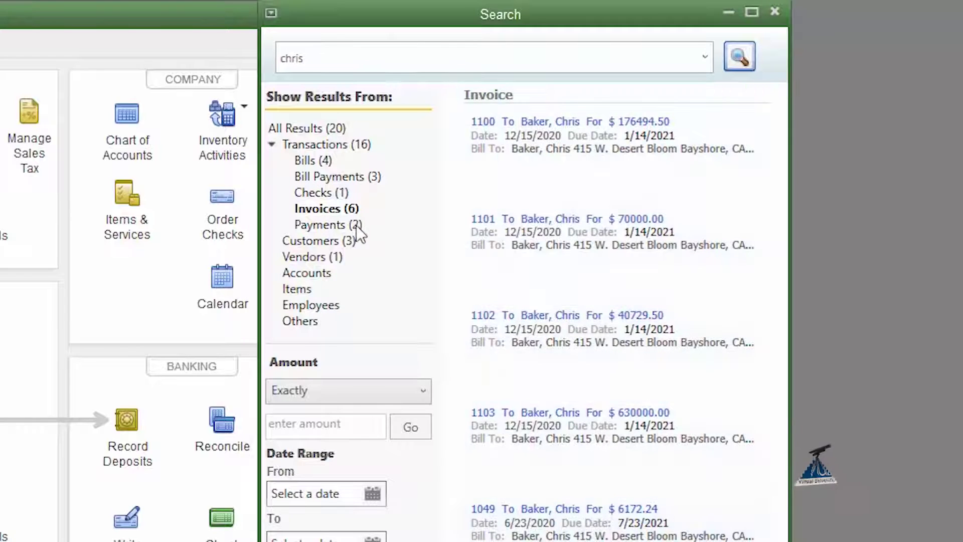
Step: Filter the results to Payments and view the $1,040.00 customer payment in a maximized window, then close it
click(339, 225)
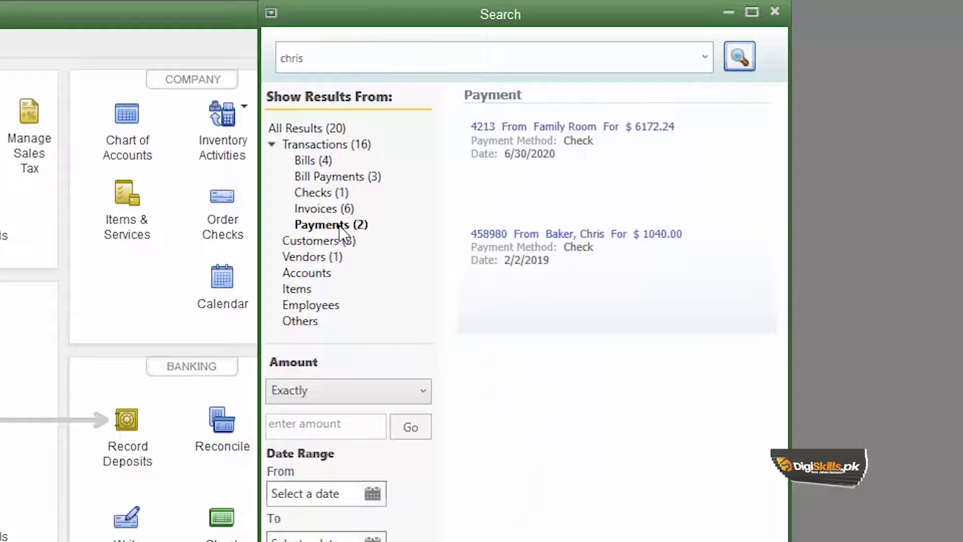
click(513, 292)
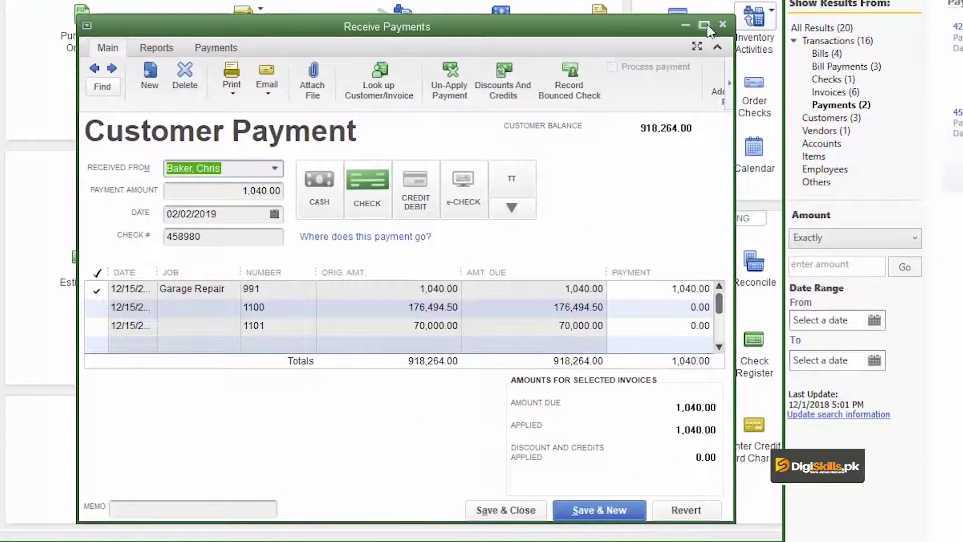
click(706, 26)
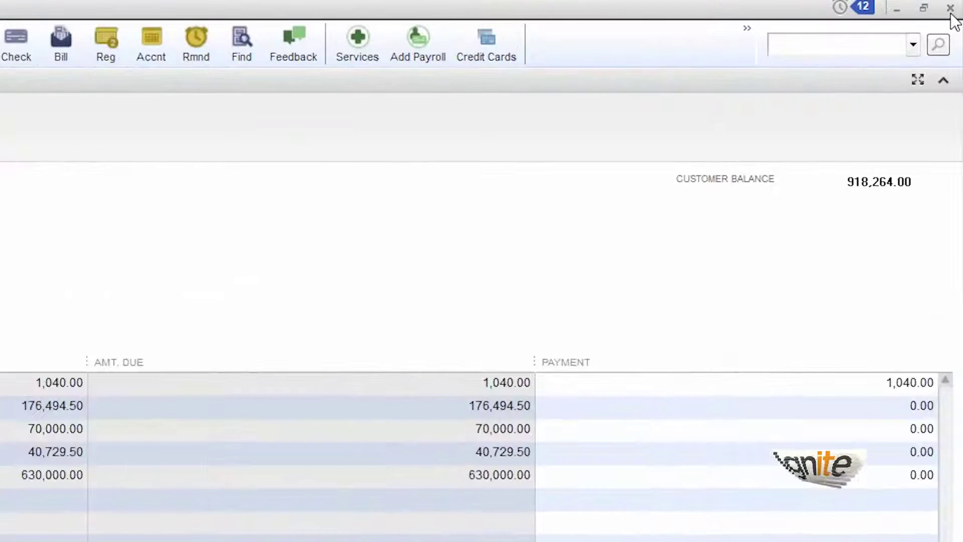
click(951, 11)
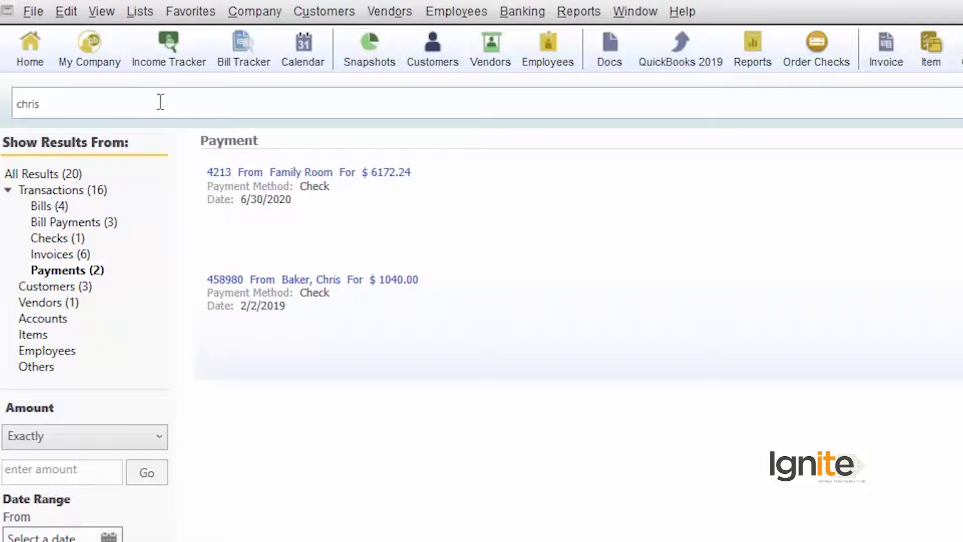
Step: Filter the search results to Customers and collapse the Transactions category
click(59, 288)
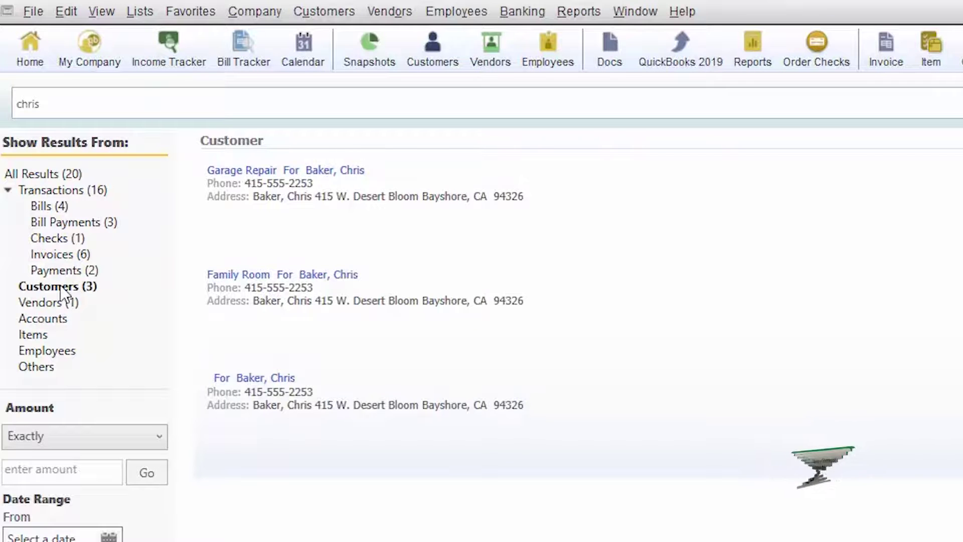
click(9, 190)
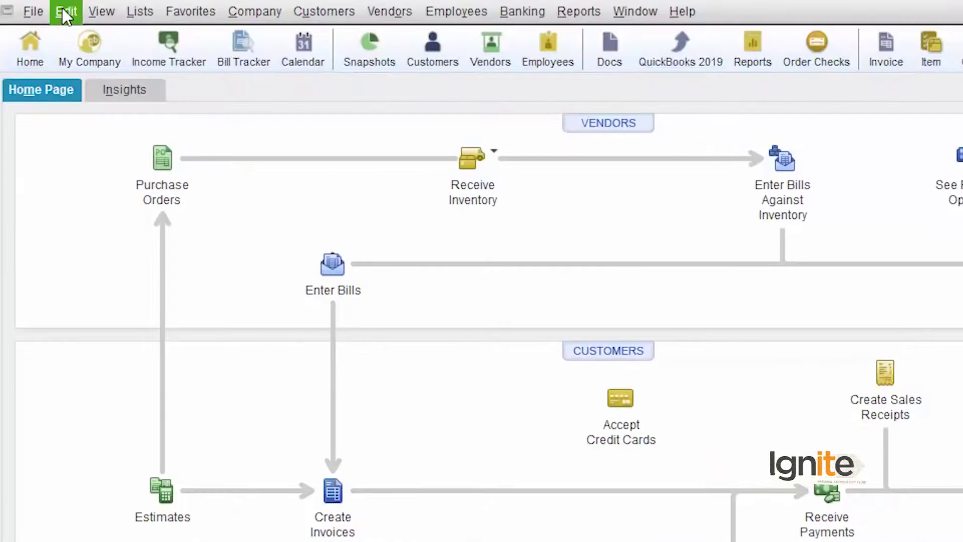
Step: Open the simple Find form and choose Invoice as the transaction type
click(64, 11)
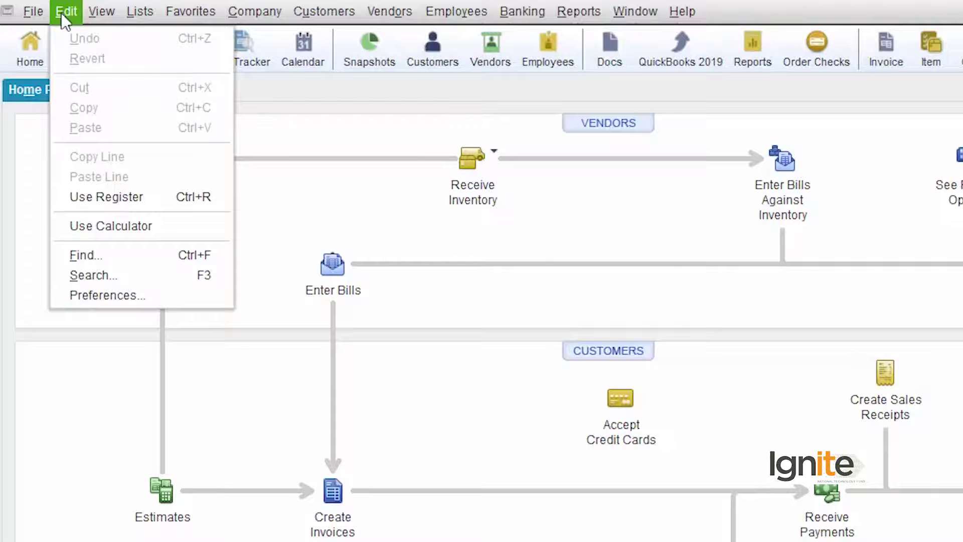
click(94, 251)
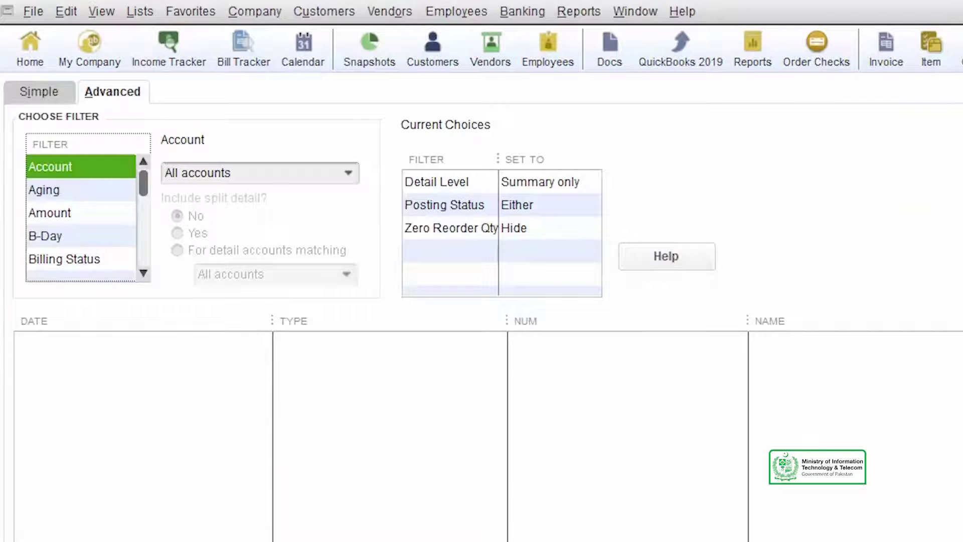
click(50, 91)
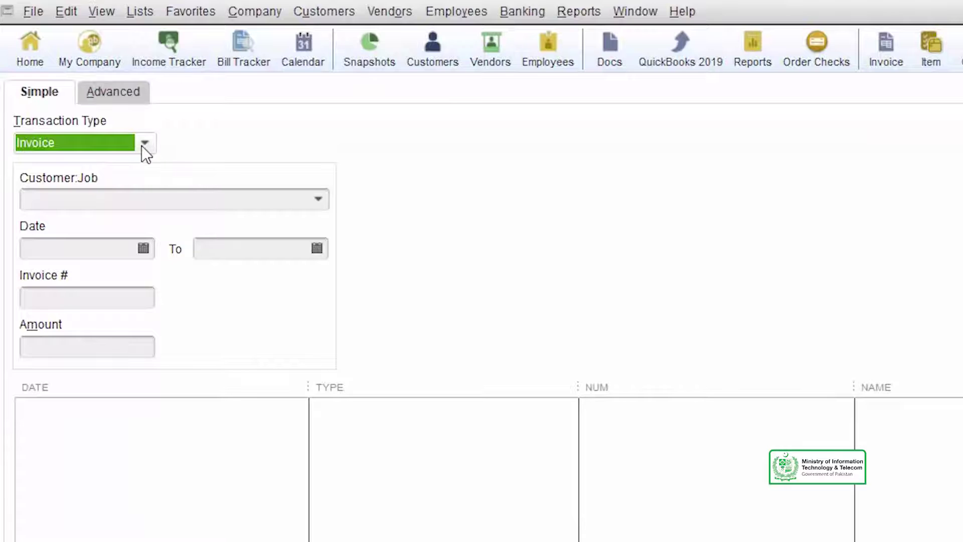
click(142, 145)
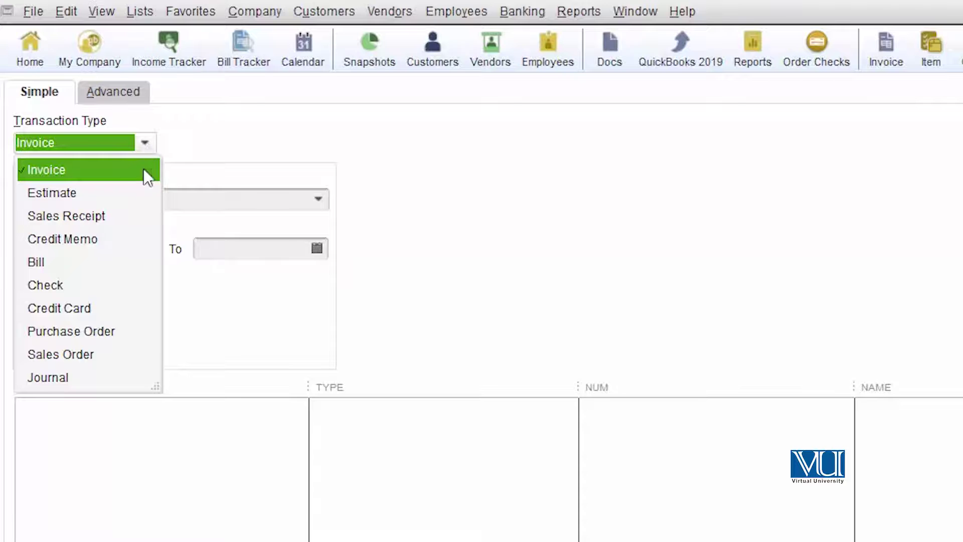
click(122, 174)
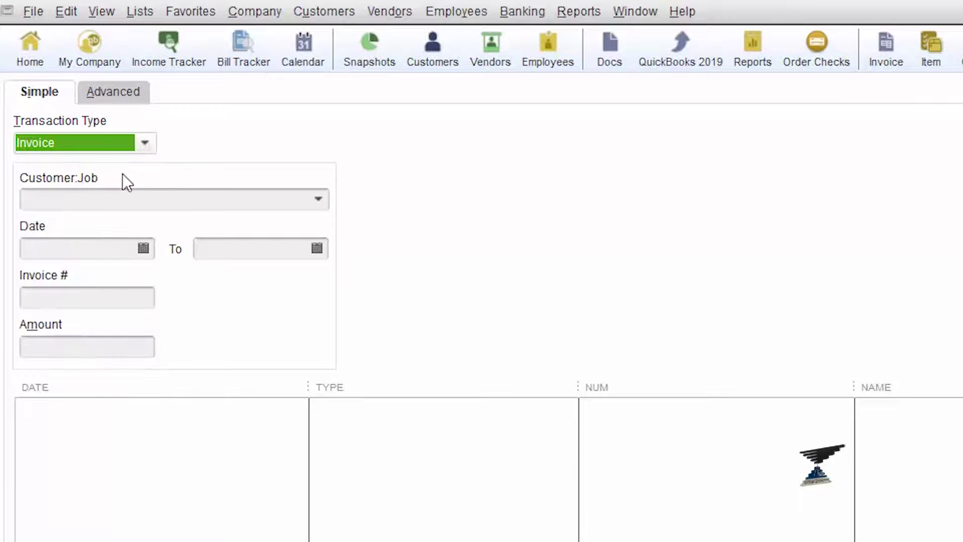
Step: Find the invoice with number 1094
click(110, 291)
text(1094)
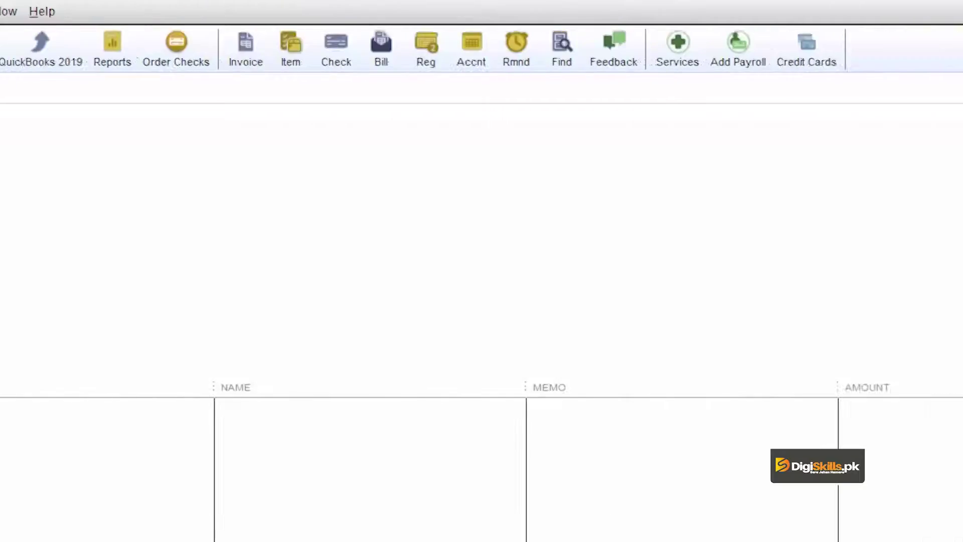
click(898, 134)
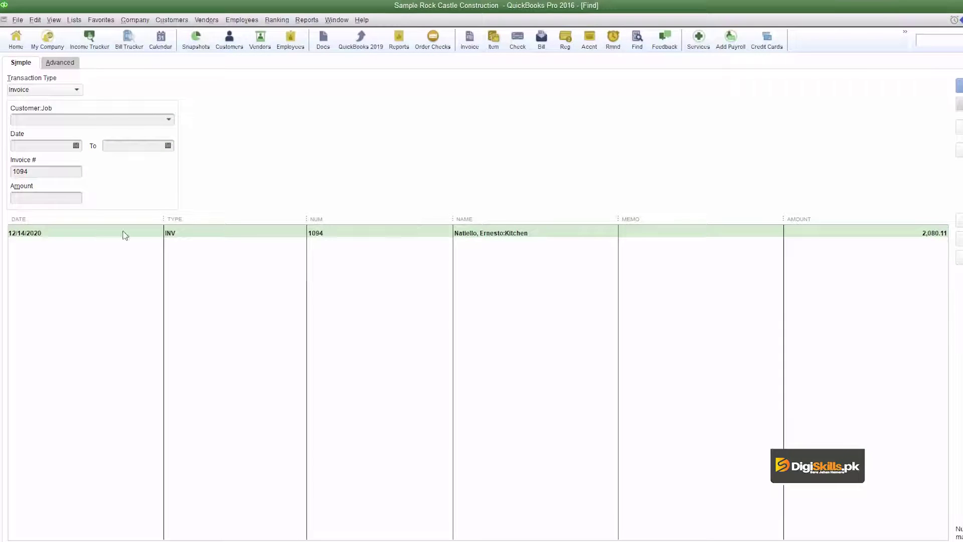
Step: Open the found invoice 1094, look through its line items, and return to the Find form
double_click(368, 239)
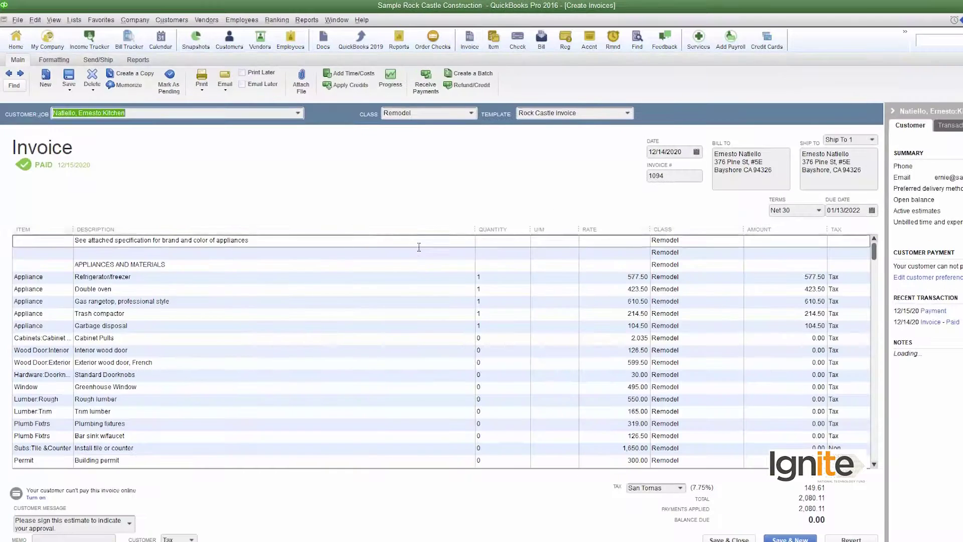
scroll(419, 247, down, 3)
scroll(419, 247, up, 4)
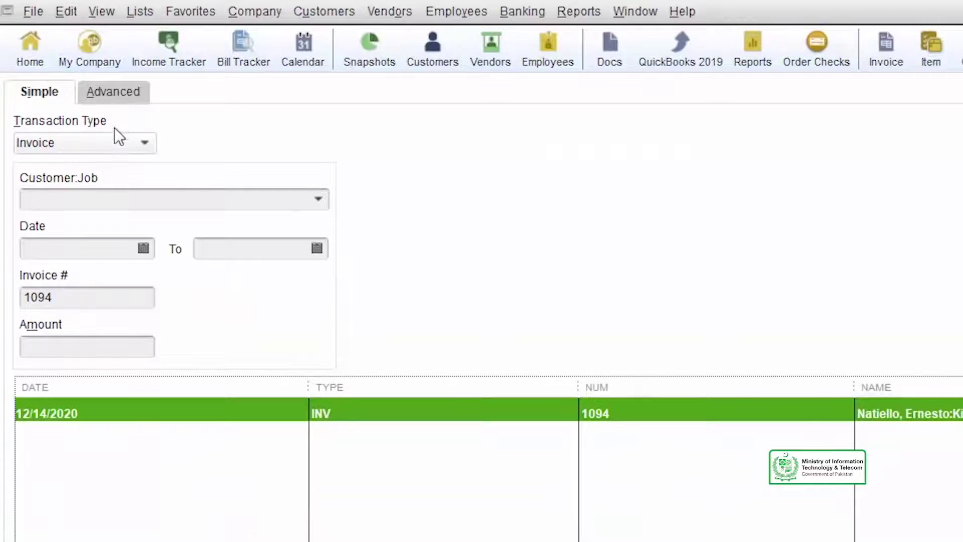
click(145, 143)
click(168, 157)
click(324, 200)
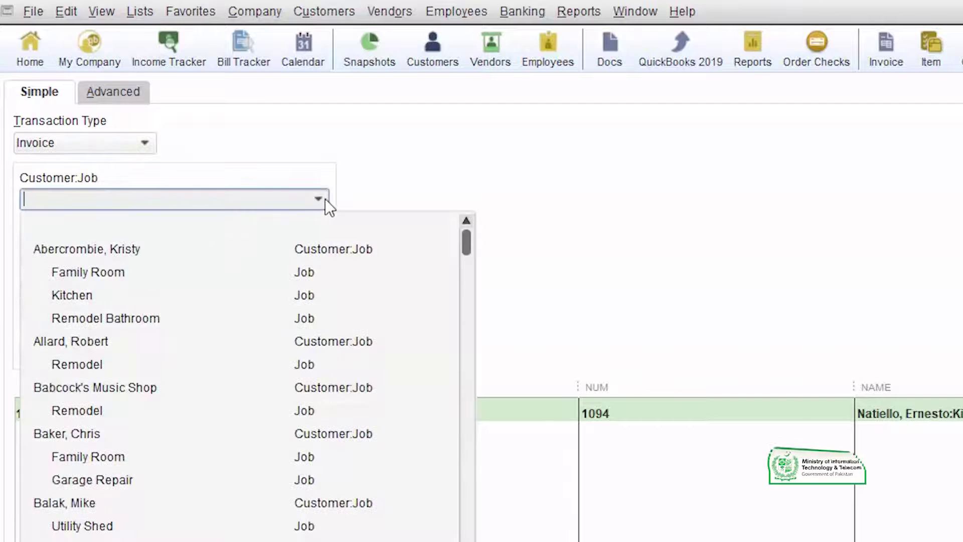
click(327, 199)
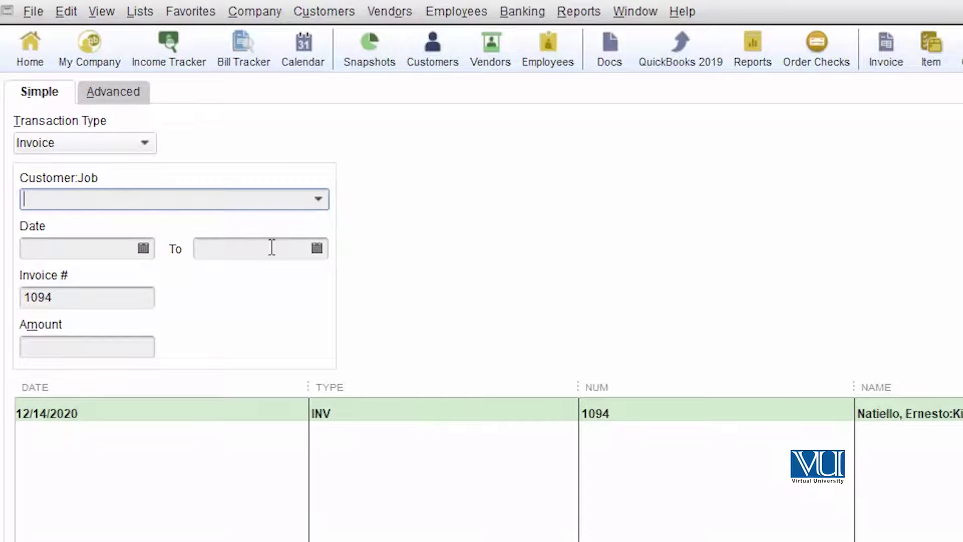
Step: Reset the previous search criteria and find the invoice with an amount of 40,729.50
click(123, 304)
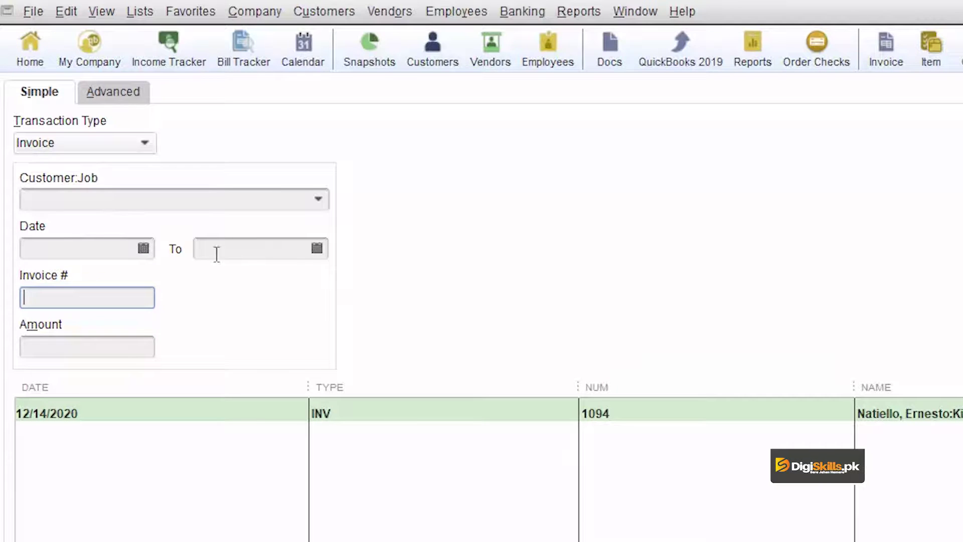
key(alt+r)
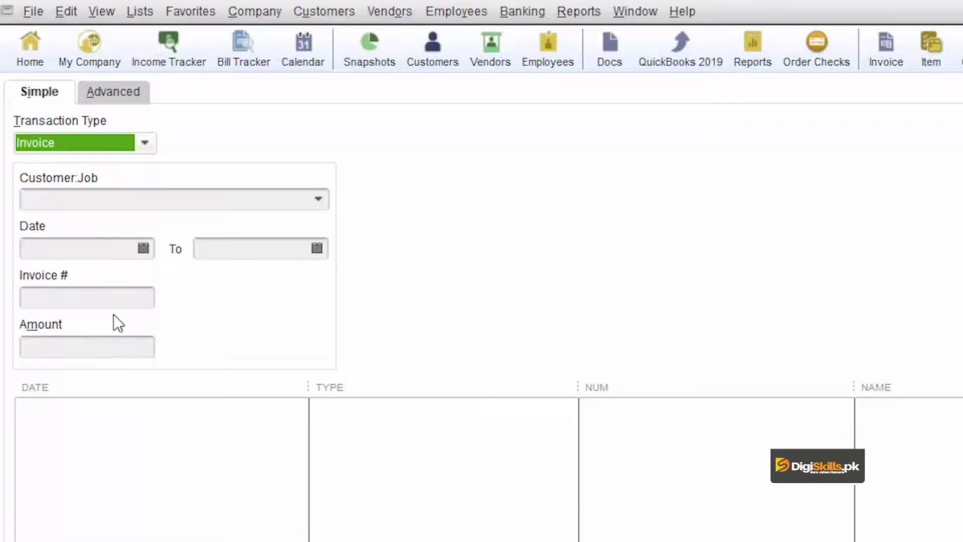
click(116, 346)
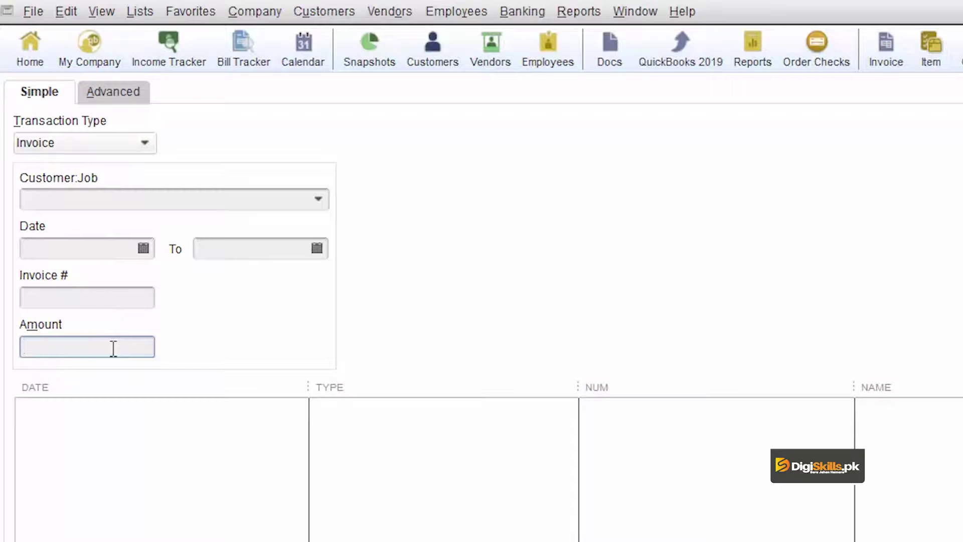
text(40729.5)
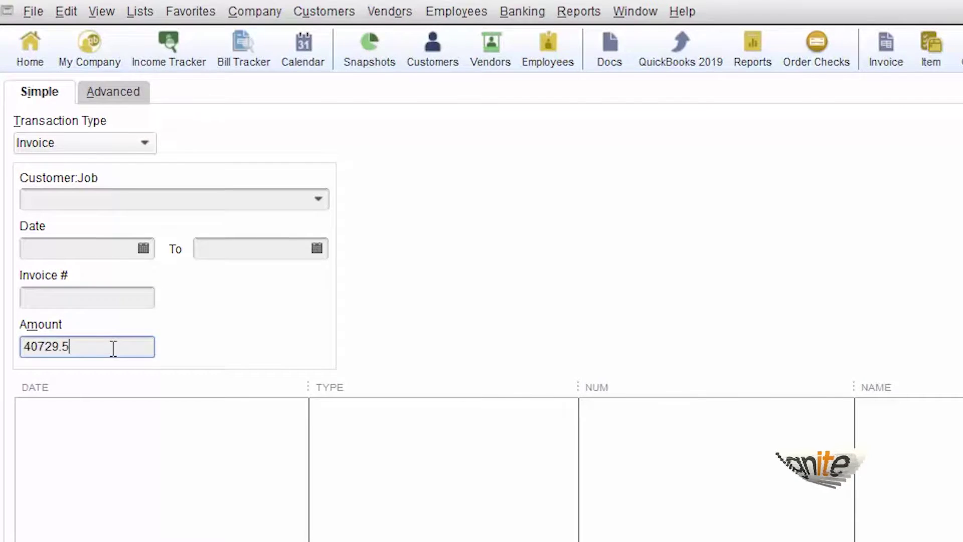
click(925, 133)
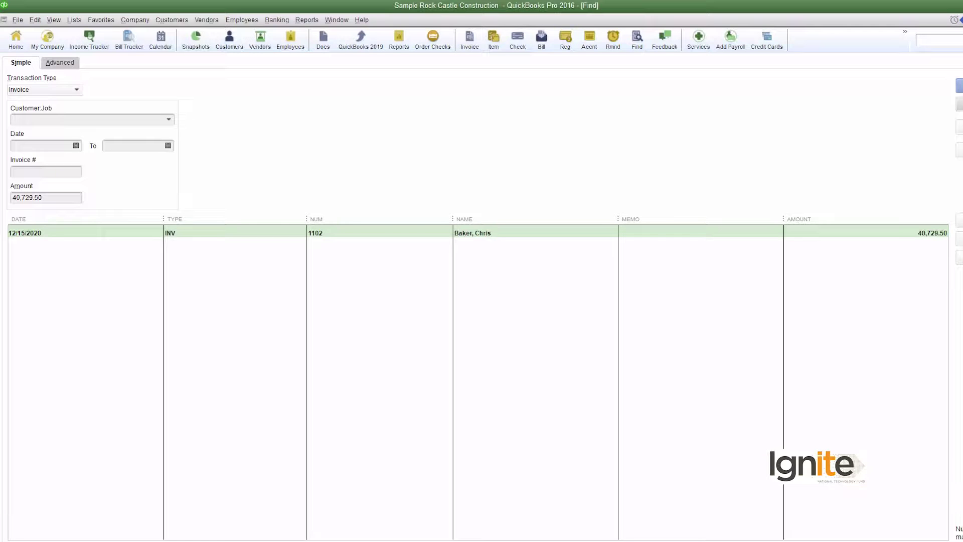
Step: View the found 40,729.50 invoice and close it, and clear the Amount criterion in the Find form
double_click(236, 237)
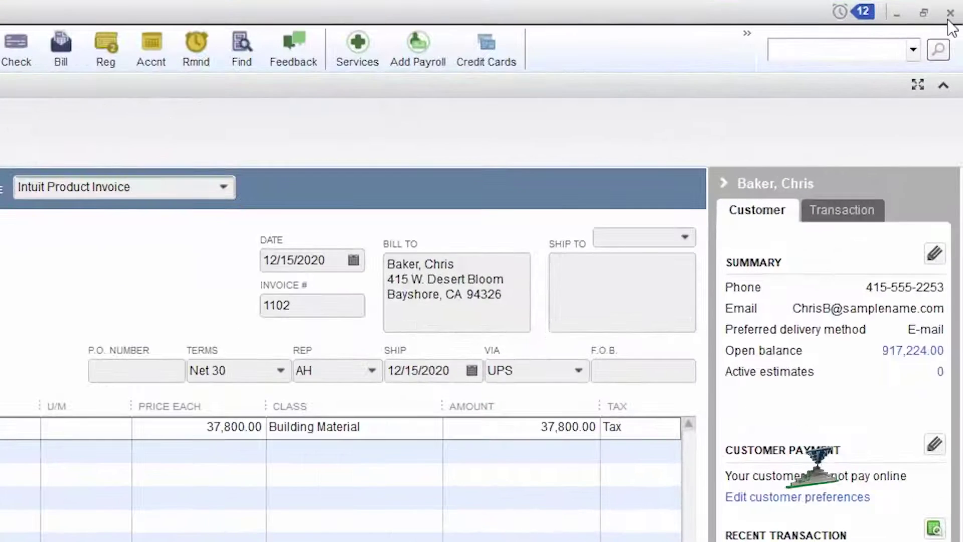
click(950, 14)
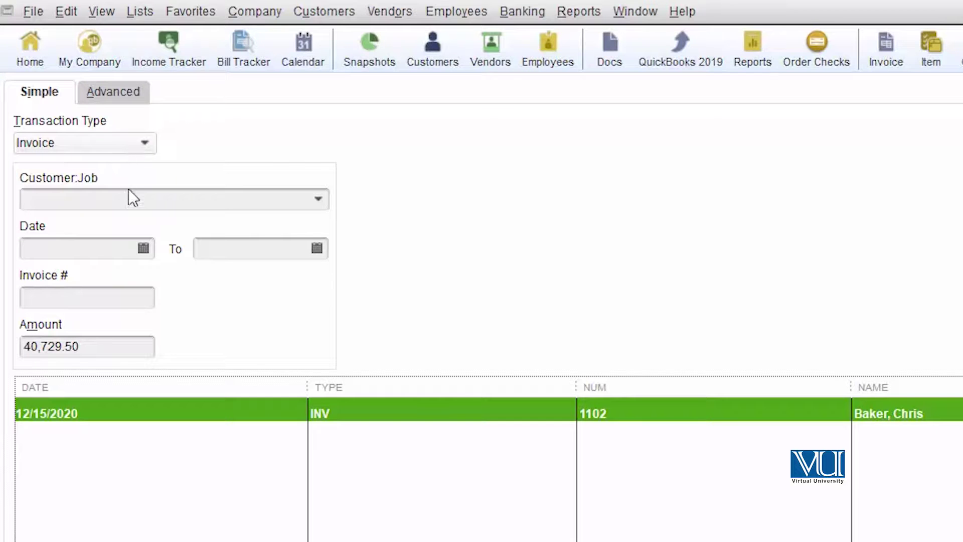
drag(92, 346, 8, 326)
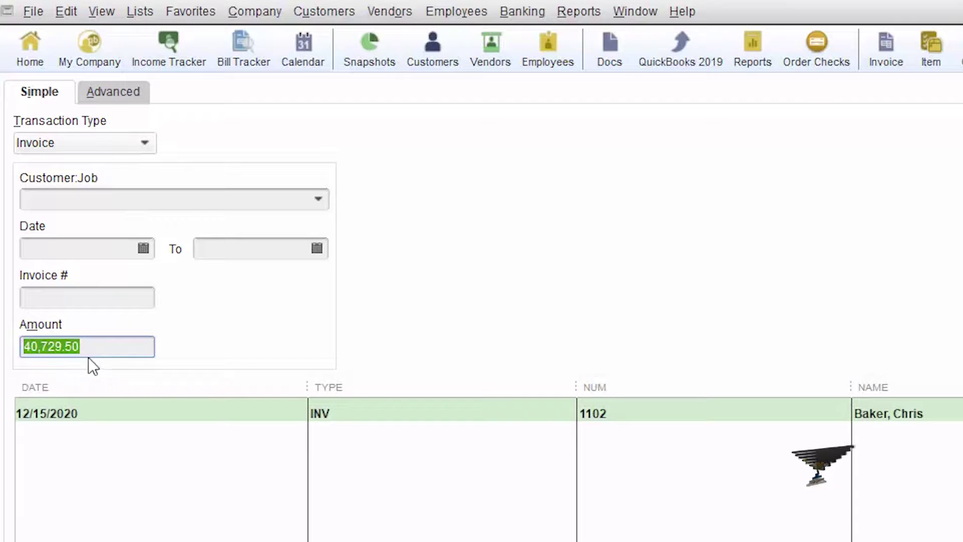
key(Delete)
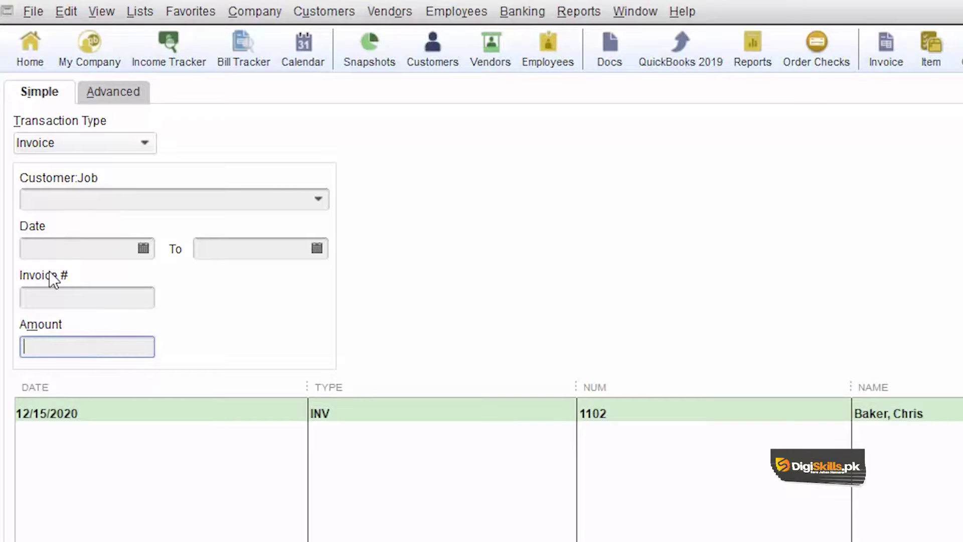